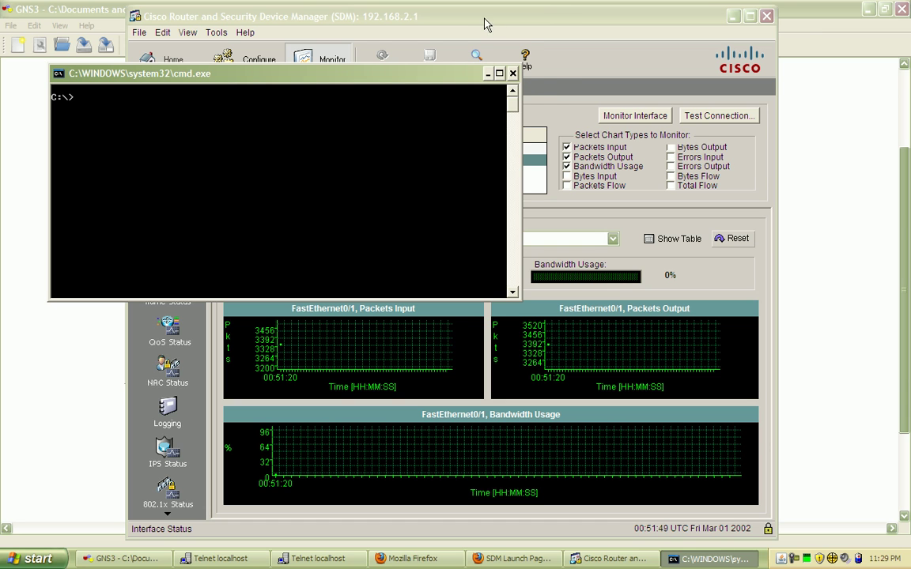
- Select the FastEthernet0/1 interface in the Cisco SDM interface status and start monitoring it
click(437, 17)
click(303, 163)
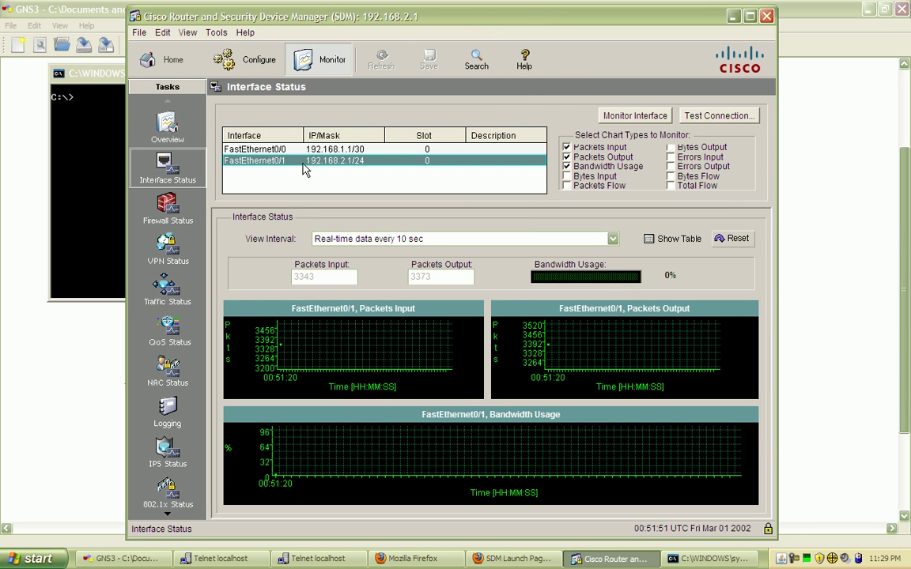
click(248, 149)
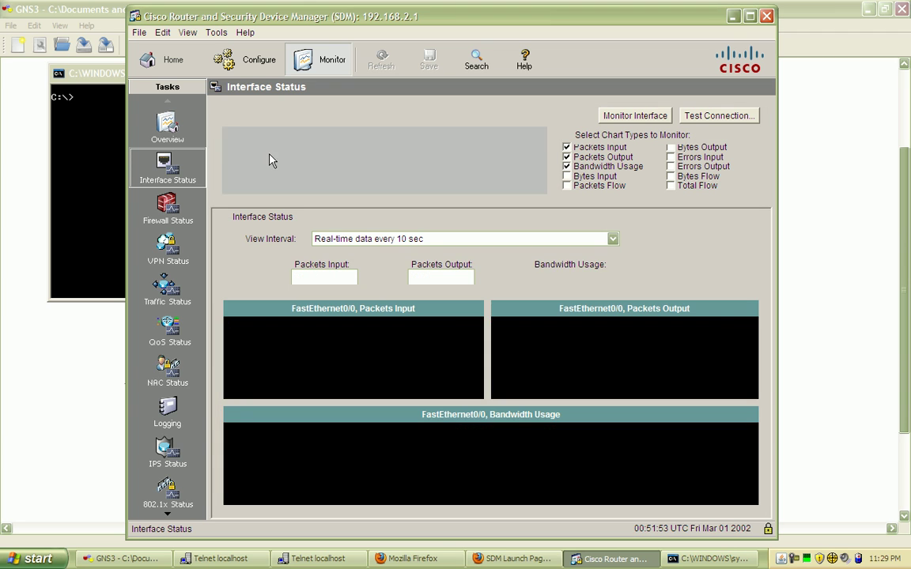
click(269, 163)
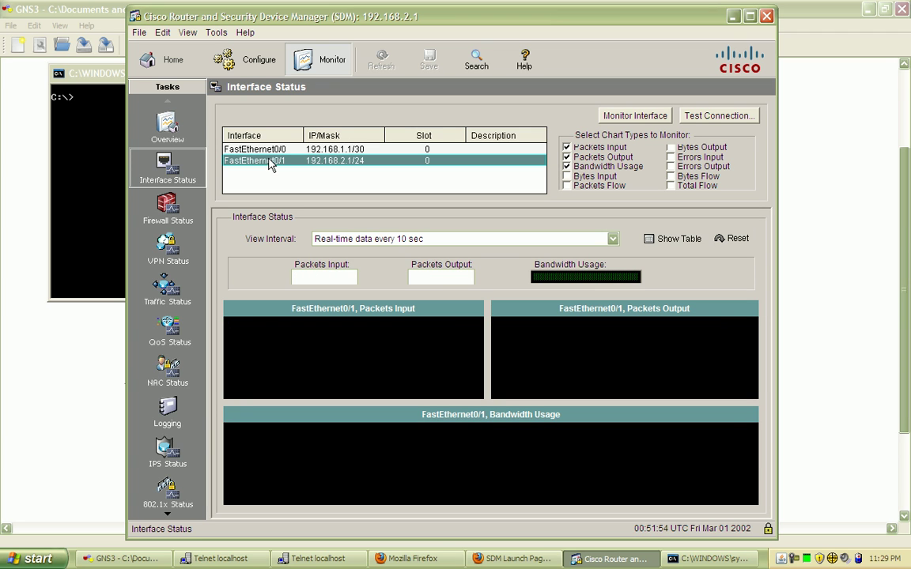
click(622, 116)
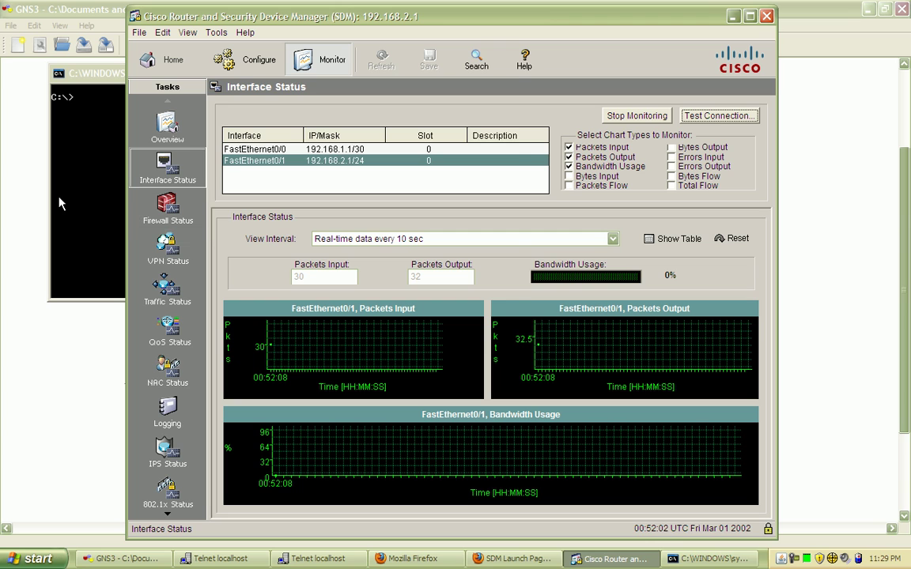
- Switch to the Windows command prompt and start a continuous ping to 192.168.2.1
click(79, 204)
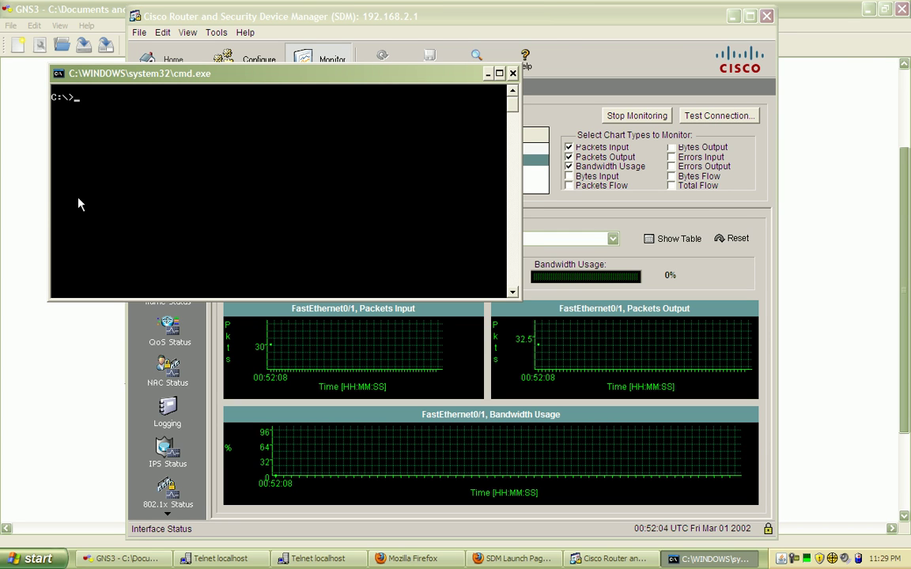
text(ping 192.168.2.1 -t)
key(Return)
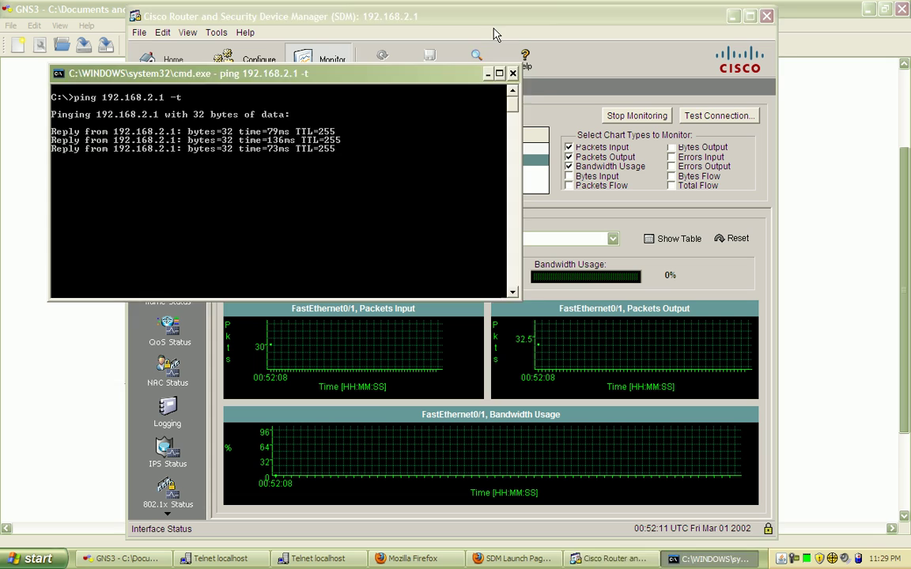
- Return to Cisco SDM and stop monitoring the FastEthernet0/1 interface
click(444, 23)
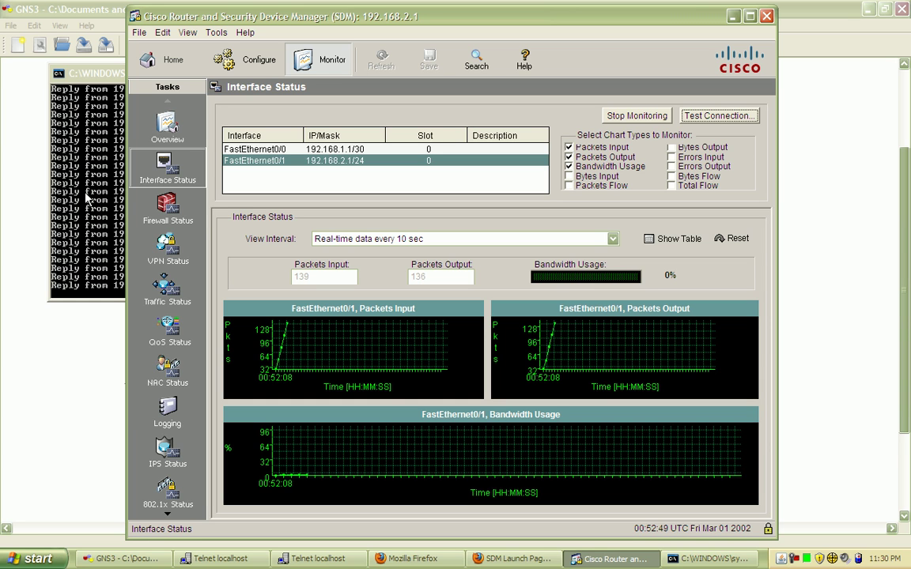
click(611, 115)
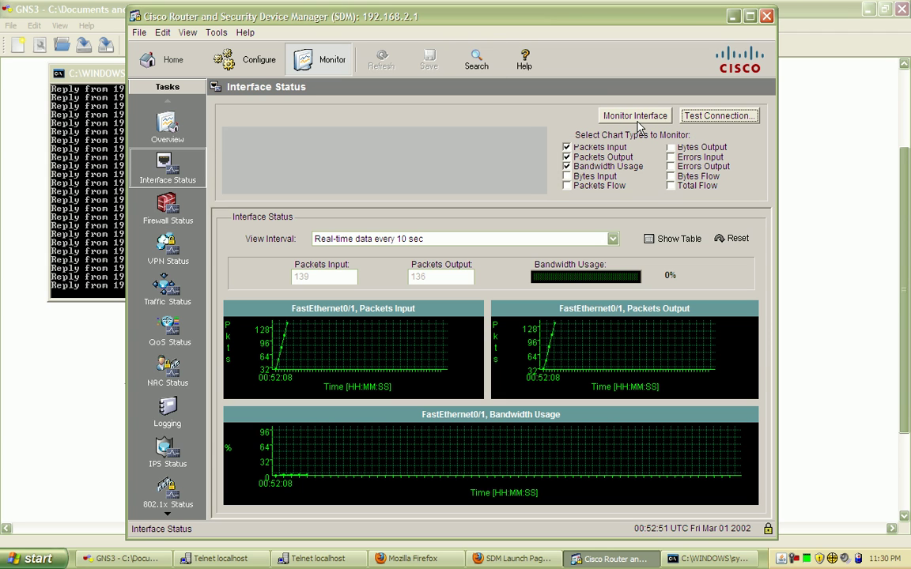
- Examine the configuration details of FastEthernet0/0 and FastEthernet0/1 in the router's editable interface list
click(275, 69)
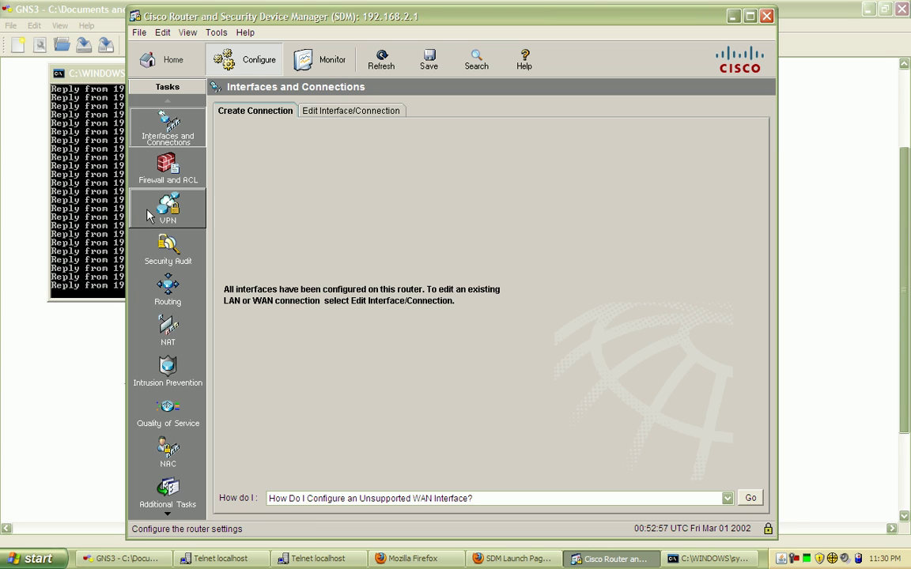
click(325, 116)
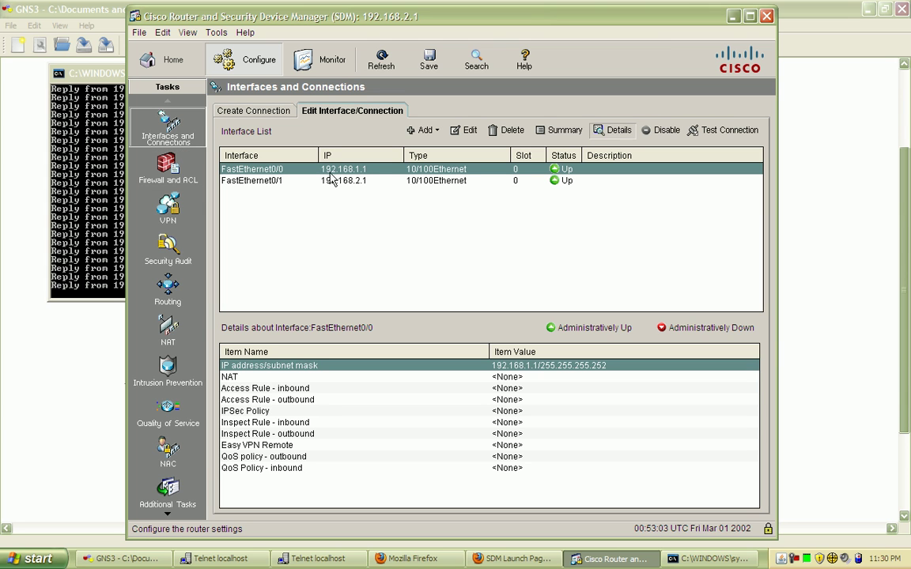
click(457, 179)
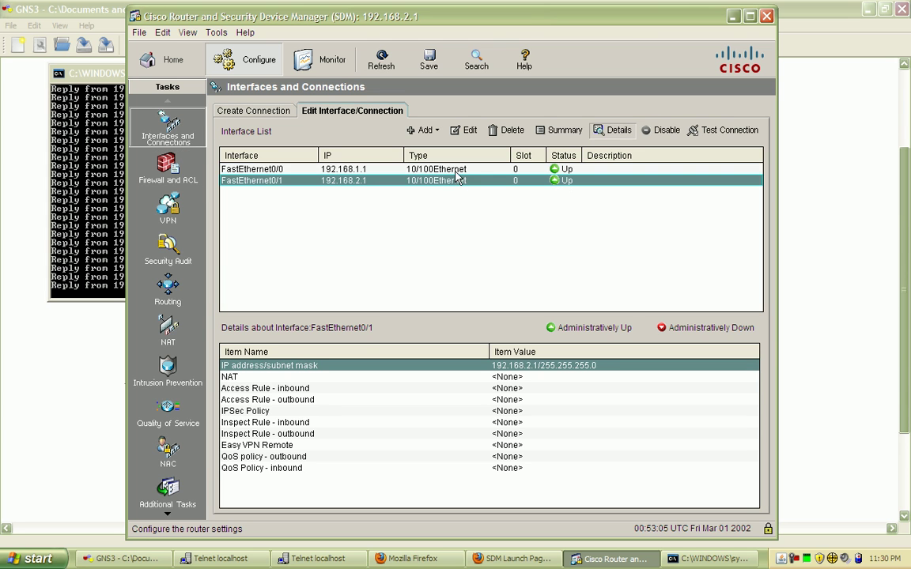
click(451, 171)
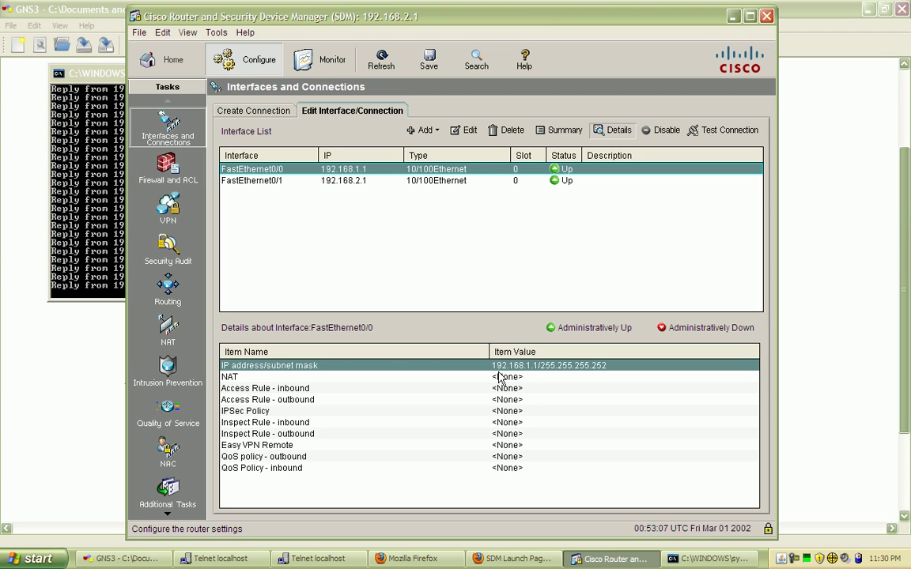
- Examine the networks advertised by EIGRP autonomous system 10 in the dynamic routing settings, then cancel out
click(152, 289)
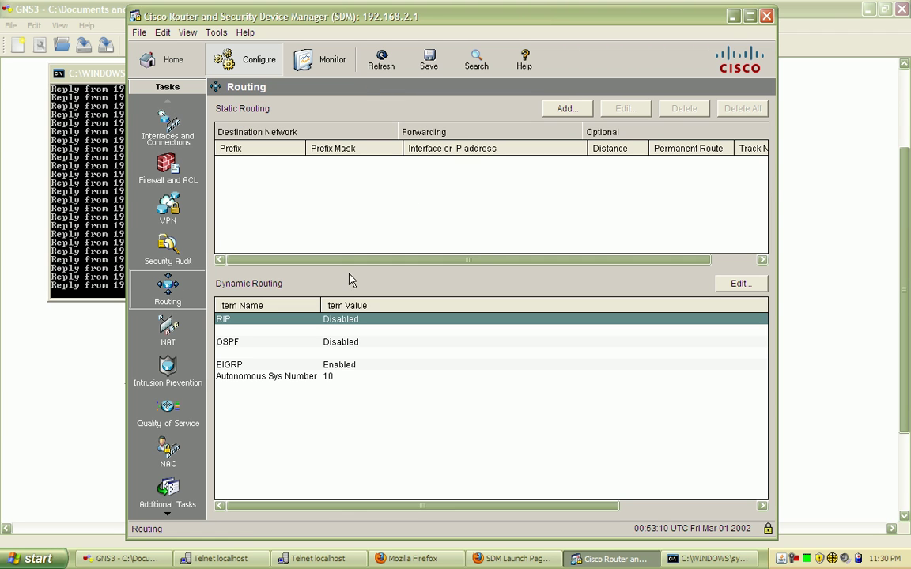
click(356, 367)
click(352, 378)
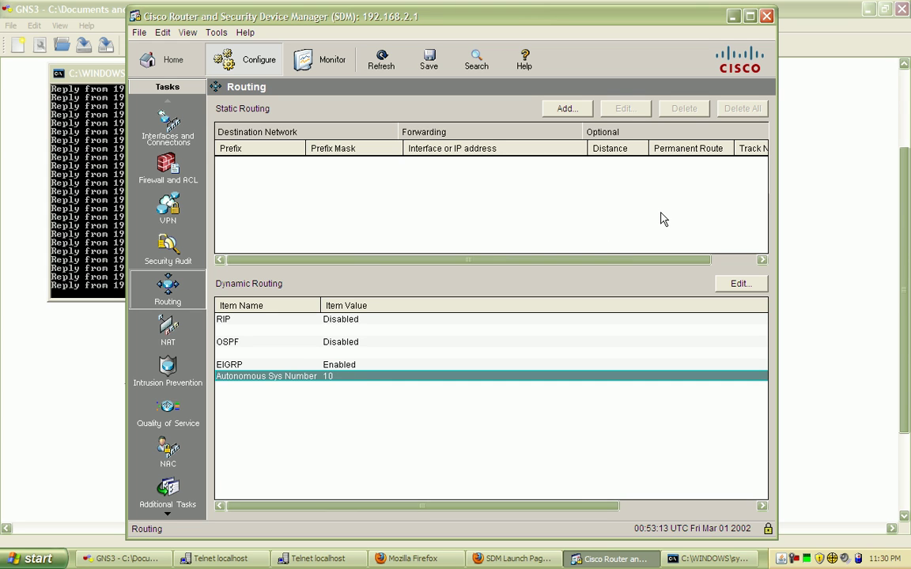
click(739, 283)
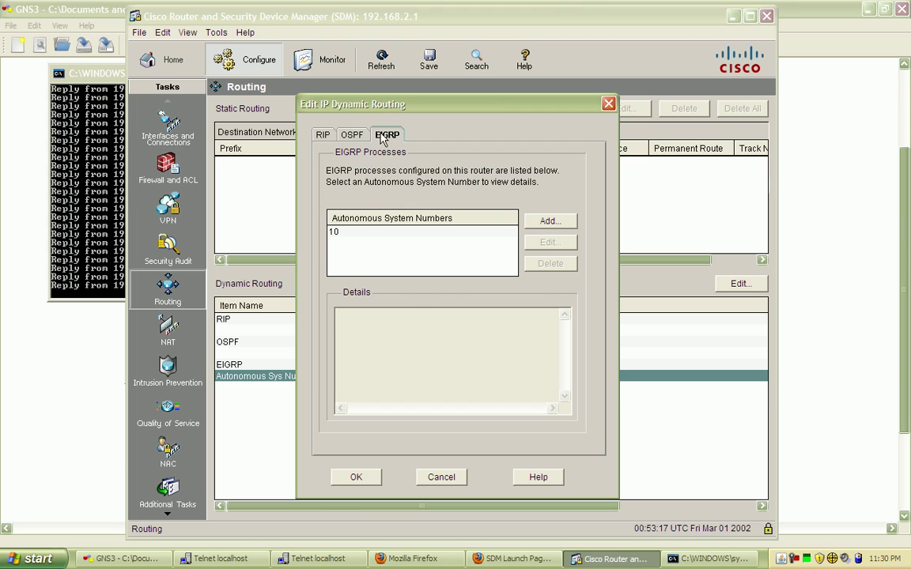
click(385, 232)
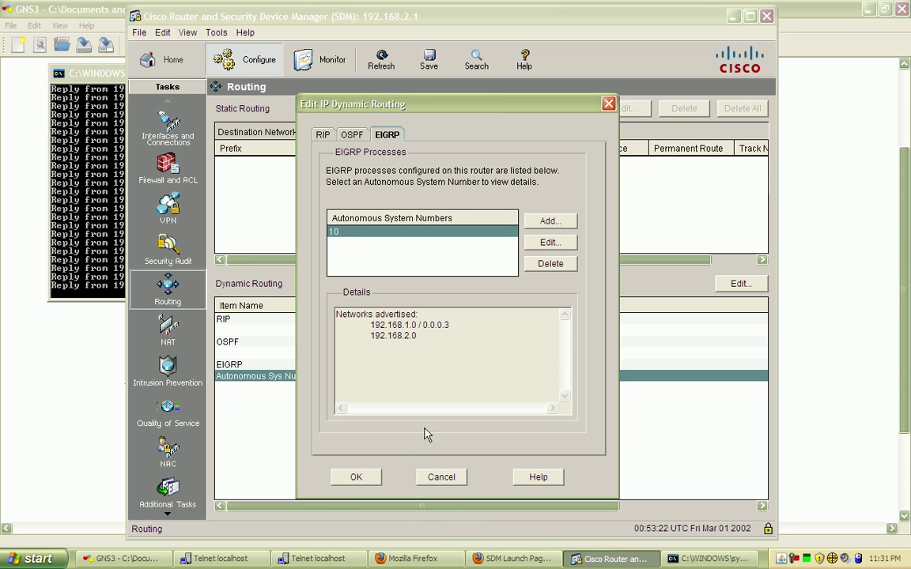
click(440, 477)
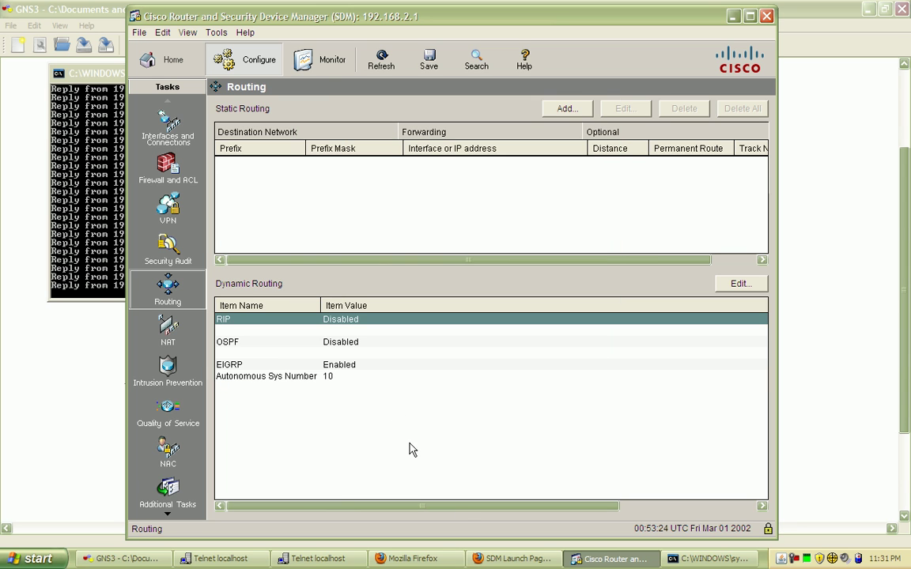
click(215, 33)
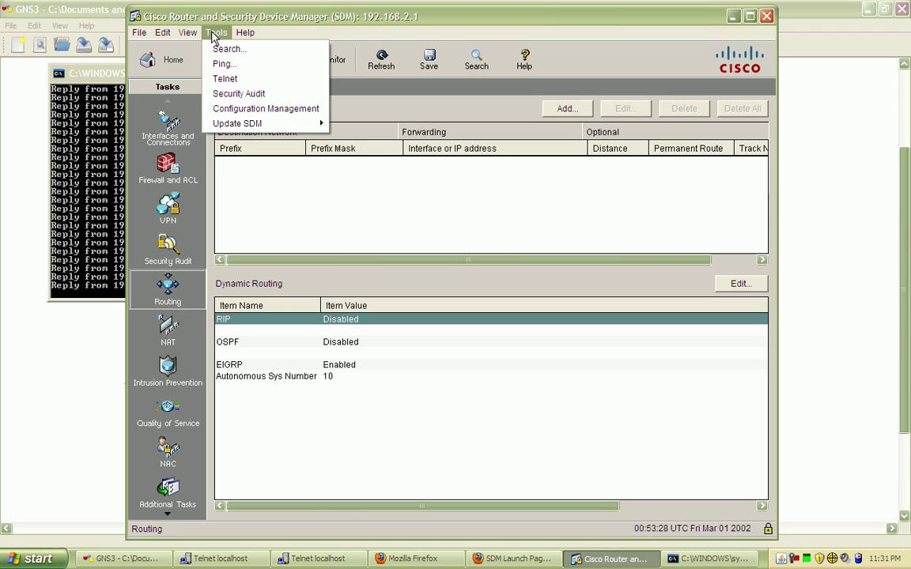
mouse_move(184, 37)
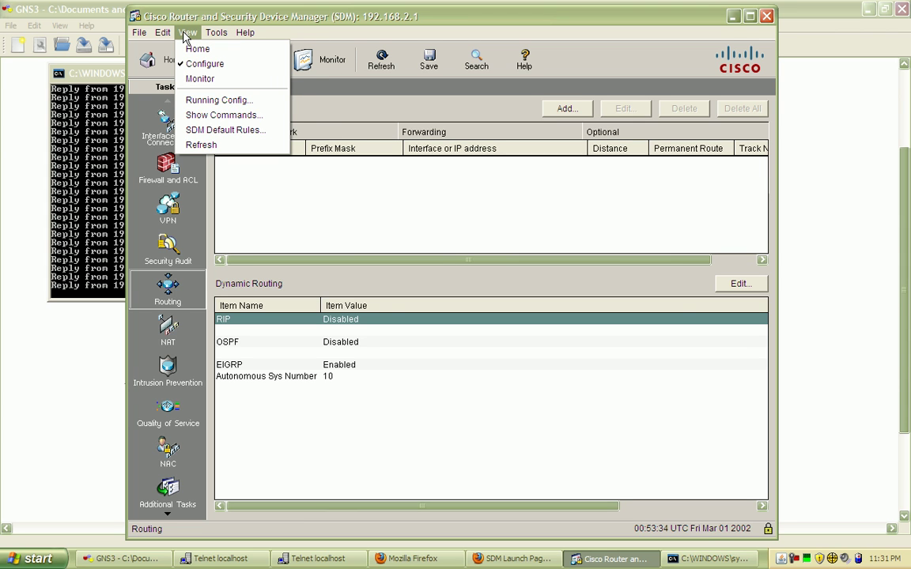
click(158, 49)
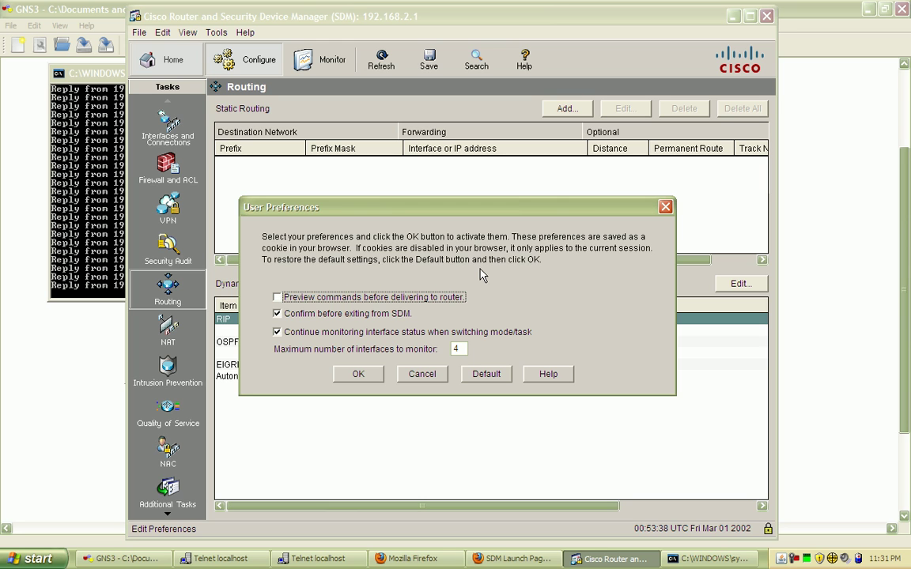
click(423, 376)
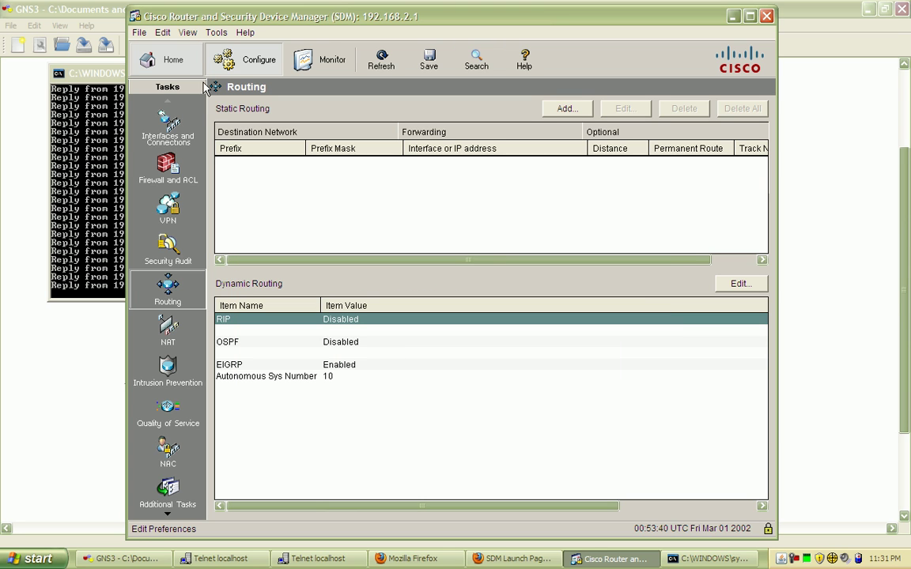
- Enable previewing commands before delivering them to the router in the user preferences
click(162, 33)
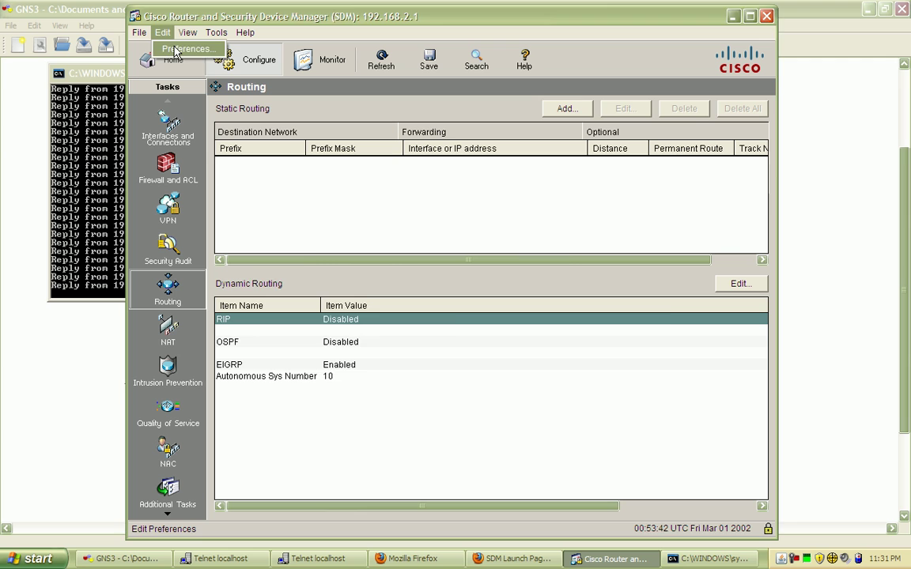
click(178, 50)
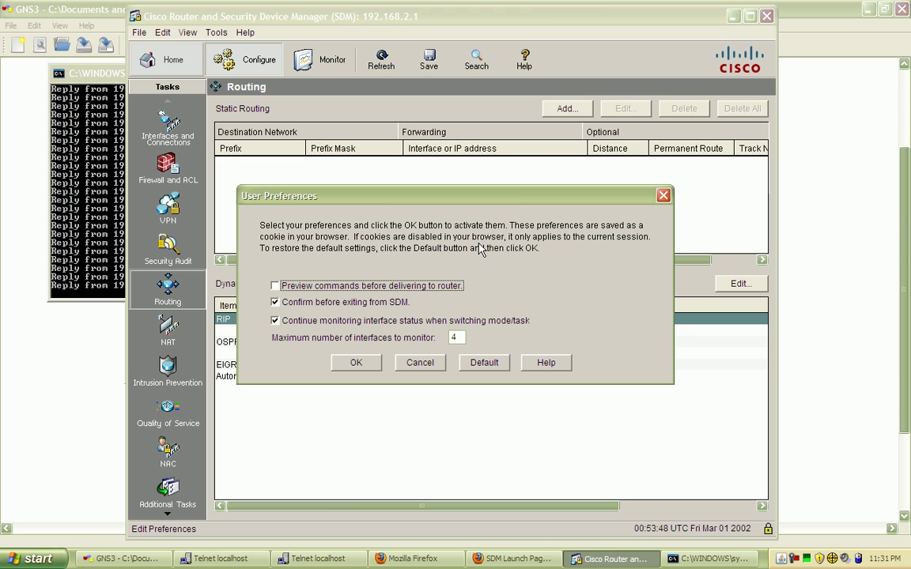
click(319, 289)
click(375, 363)
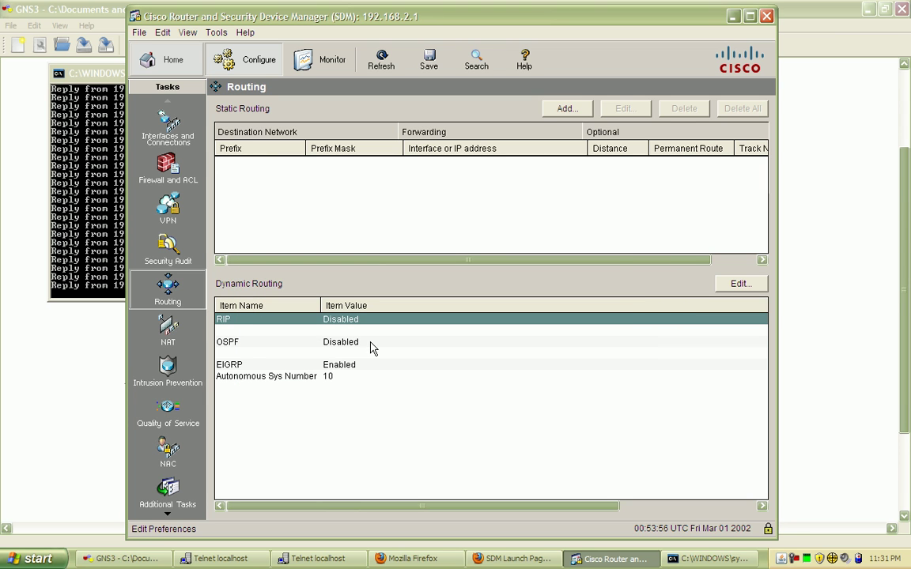
- Look at the EIGRP process list in the dynamic routing settings and cancel without editing it
double_click(370, 366)
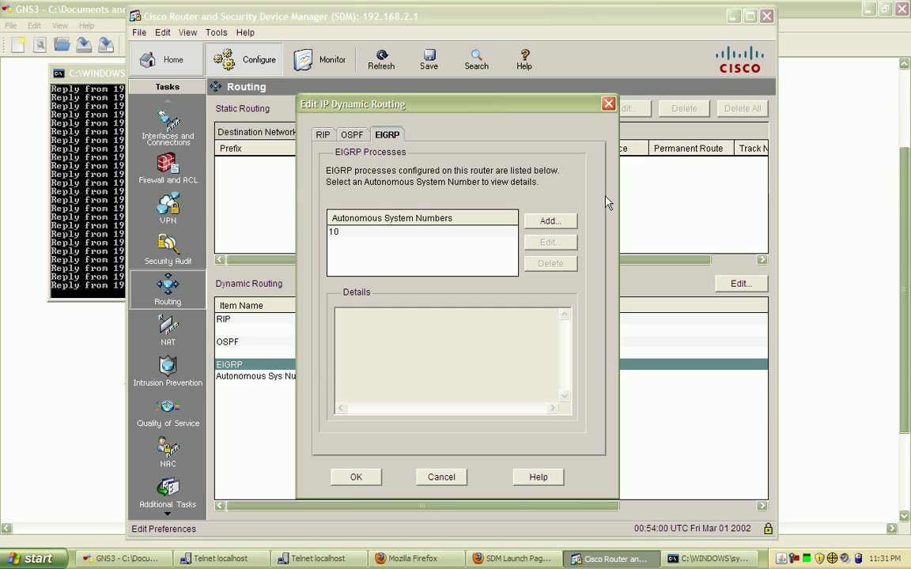
click(443, 477)
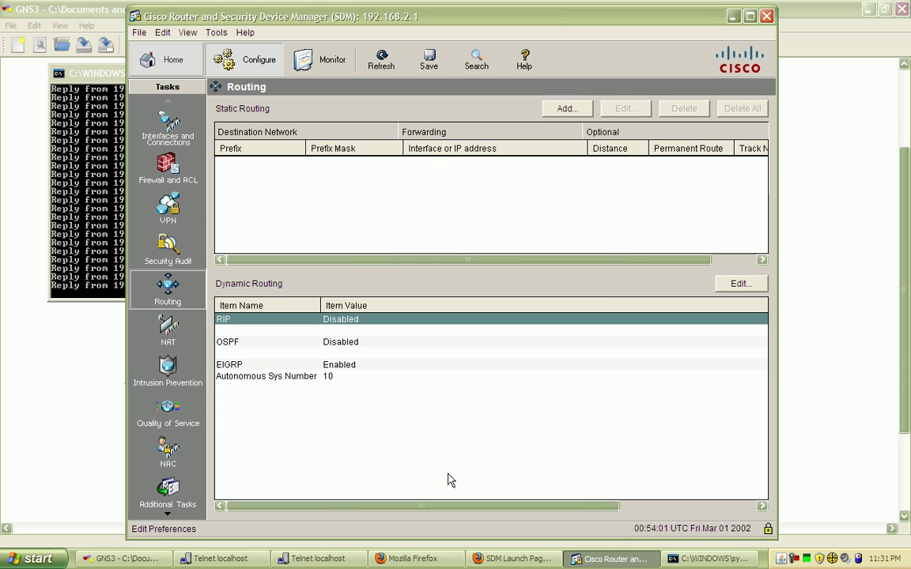
click(321, 367)
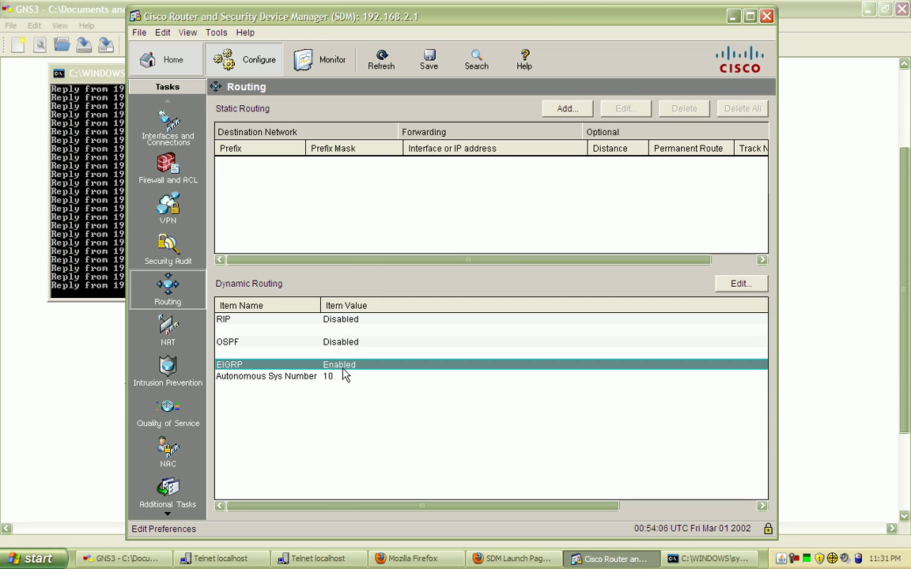
- Switch to R1's Telnet console, enter global configuration mode and create the loopback 4 interface
click(222, 558)
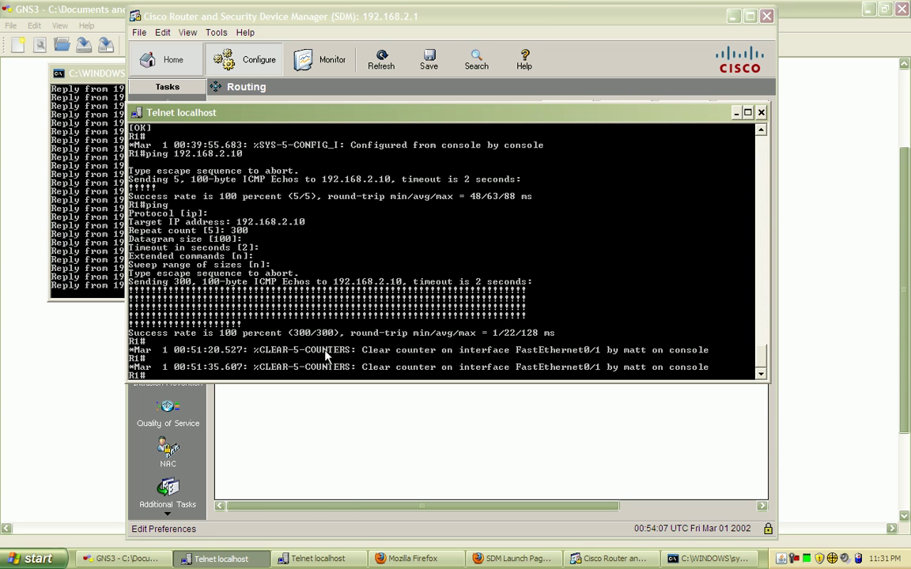
key(Return)
key(Return)
text(conf t)
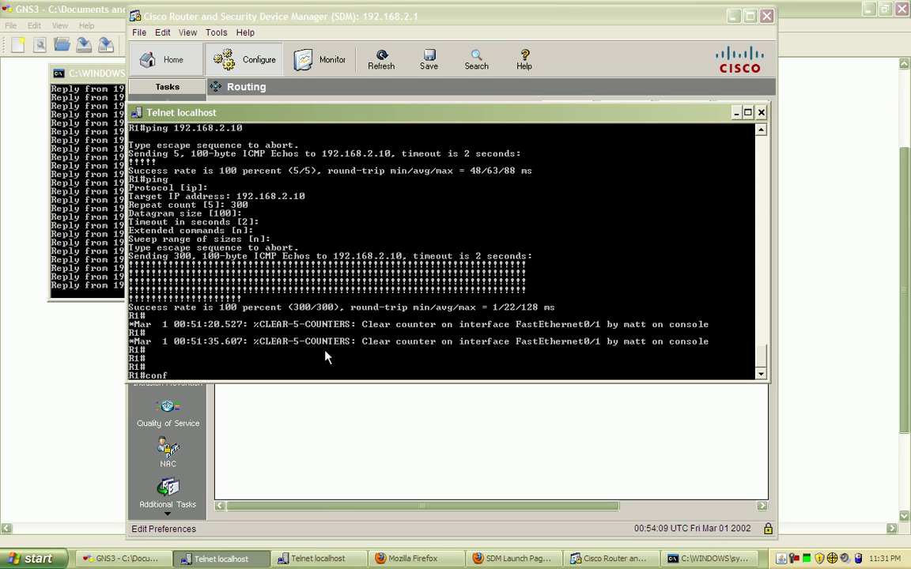
key(Return)
text(int lo)
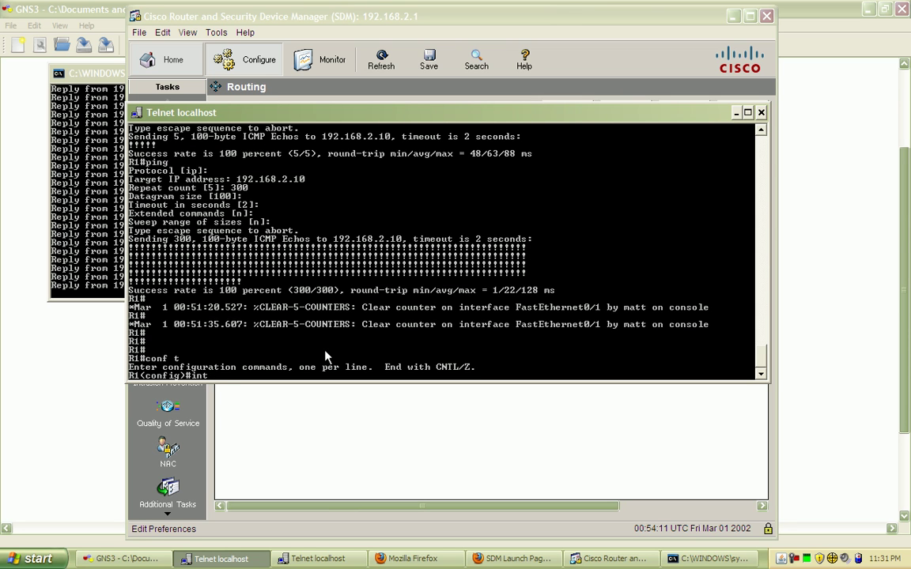
key(Tab)
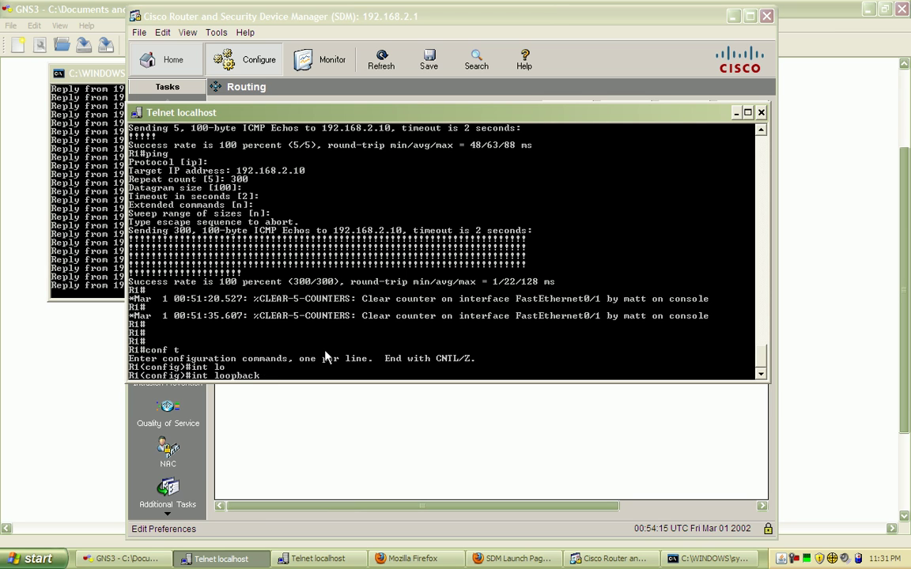
text(4)
key(Return)
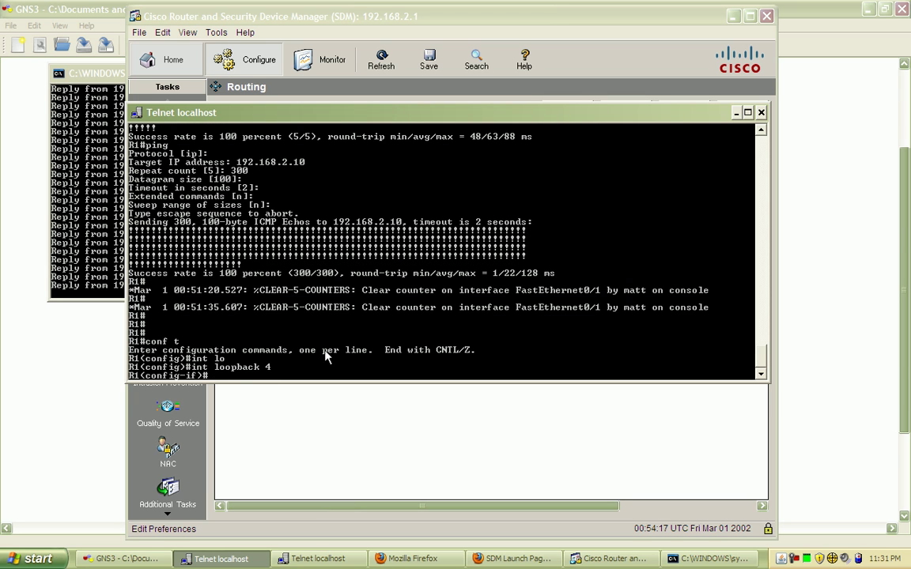
- Assign the IP address 4.4.4.4 with subnet mask 255.255.255.255 to the loopback 4 interface
text(ip ad)
key(Tab)
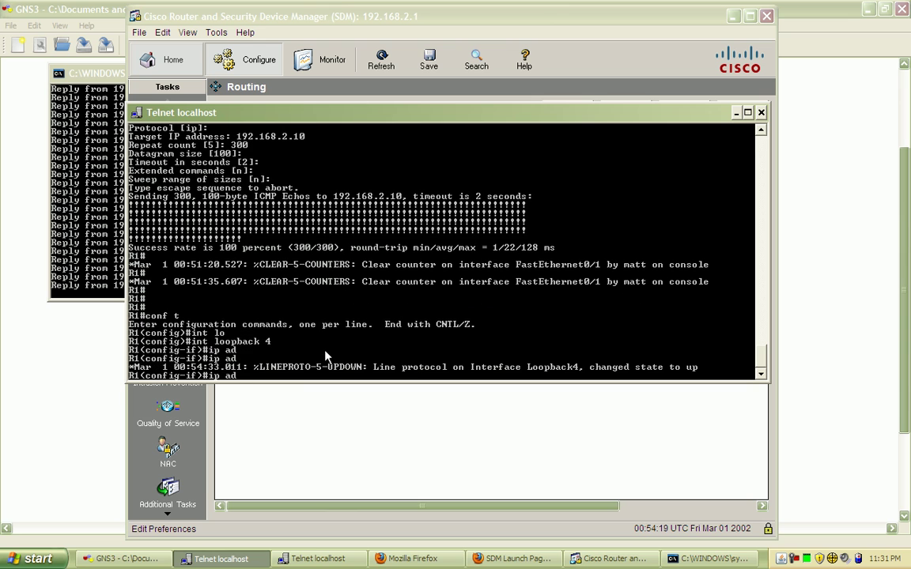
text(d)
key(Tab)
text(192.)
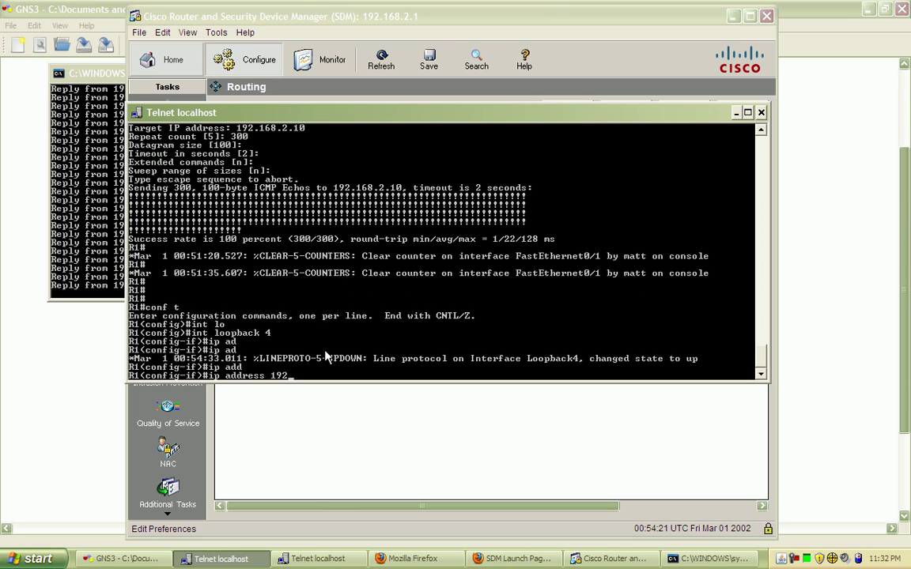
key(BackSpace)
key(BackSpace)
key(BackSpace)
key(BackSpace)
text(4.4.4.4)
text( 0)
key(BackSpace)
text(255.255.255)
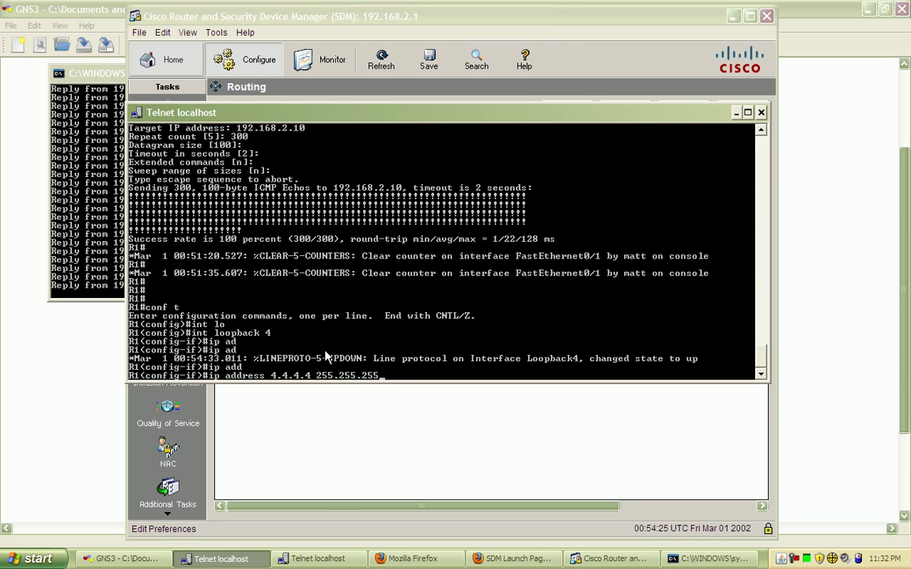
text(.255)
key(Return)
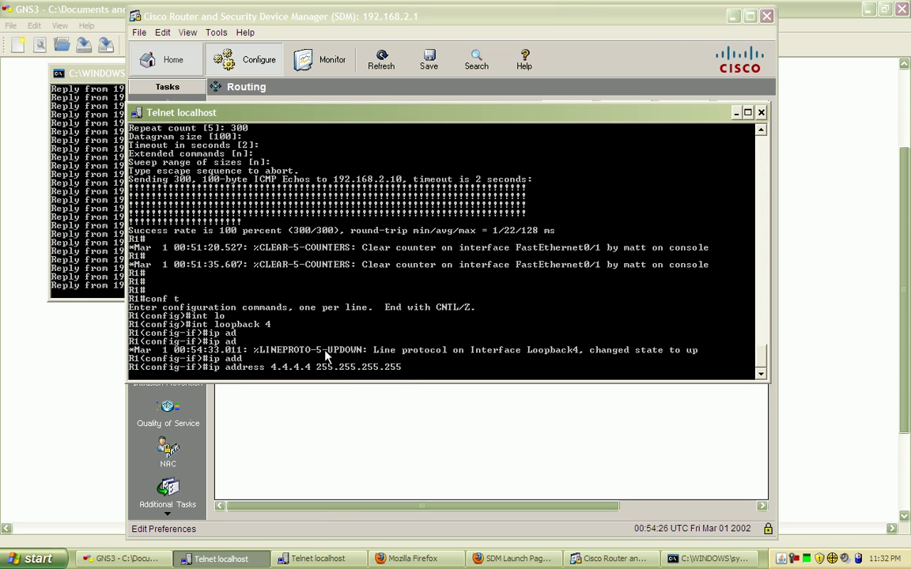
- Enable the loopback interface with no shut and end the configuration session on R1
text(no shut)
key(Return)
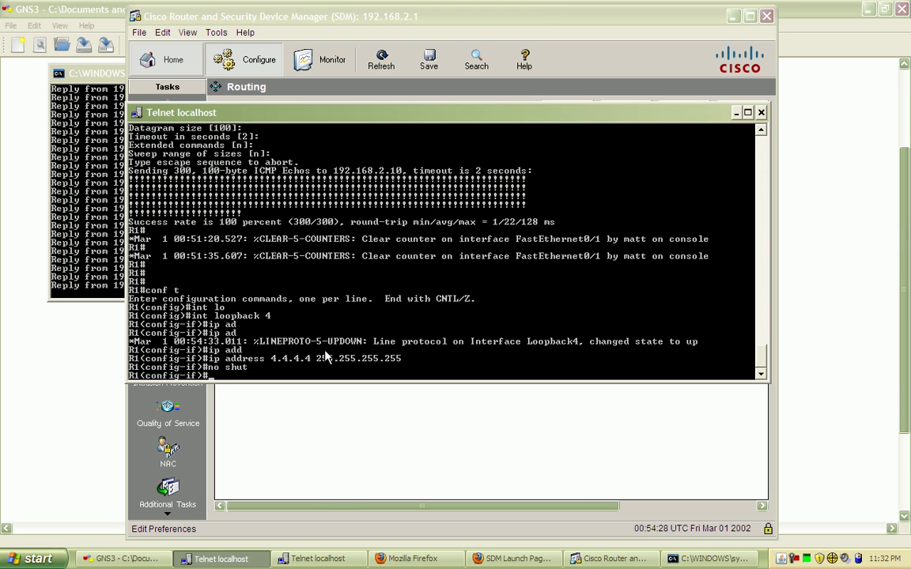
text(end)
key(Return)
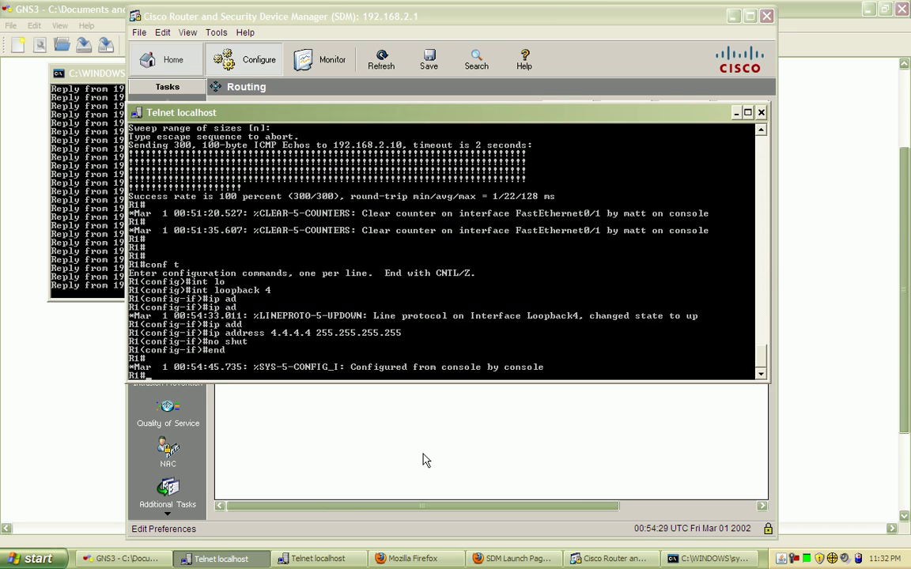
- Switch back to Cisco SDM, check the interface list under Interfaces and Connections, and refresh SDM
click(443, 453)
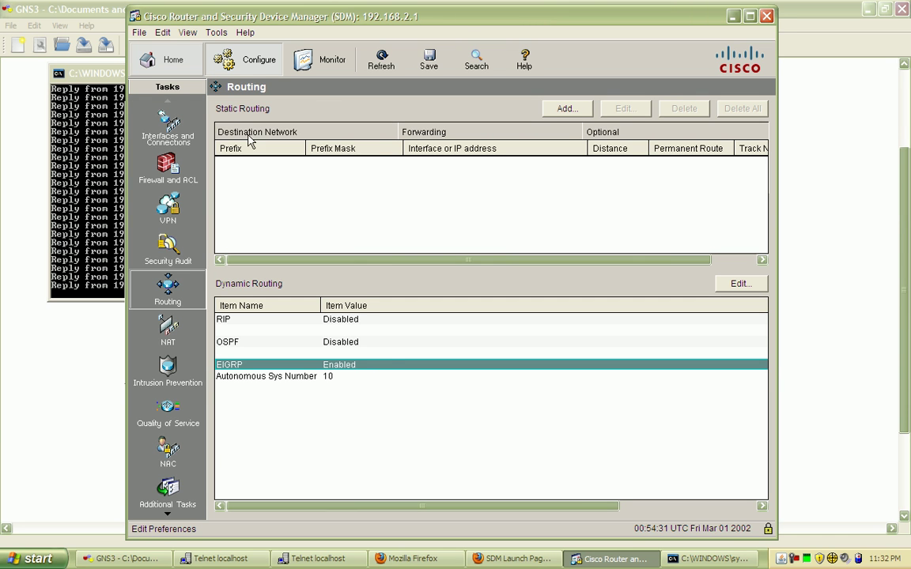
click(164, 126)
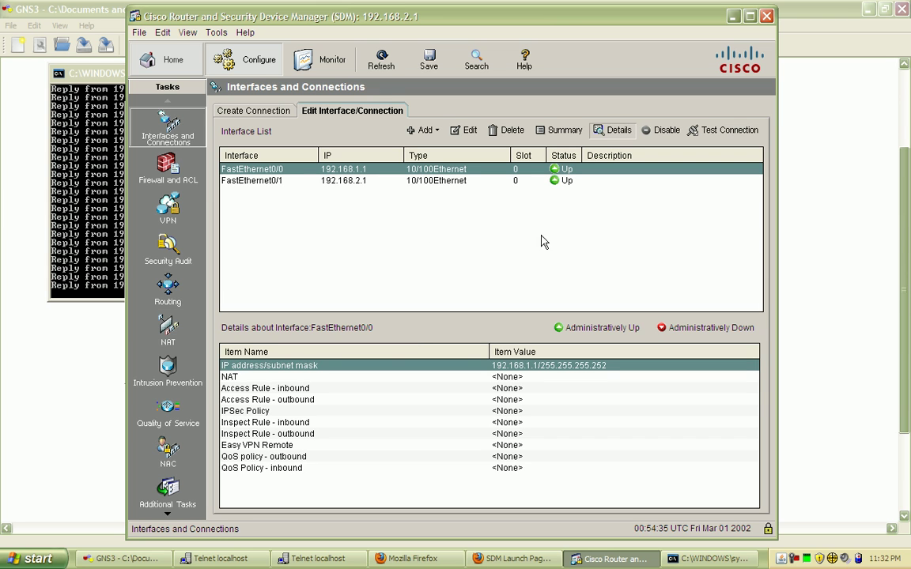
click(267, 111)
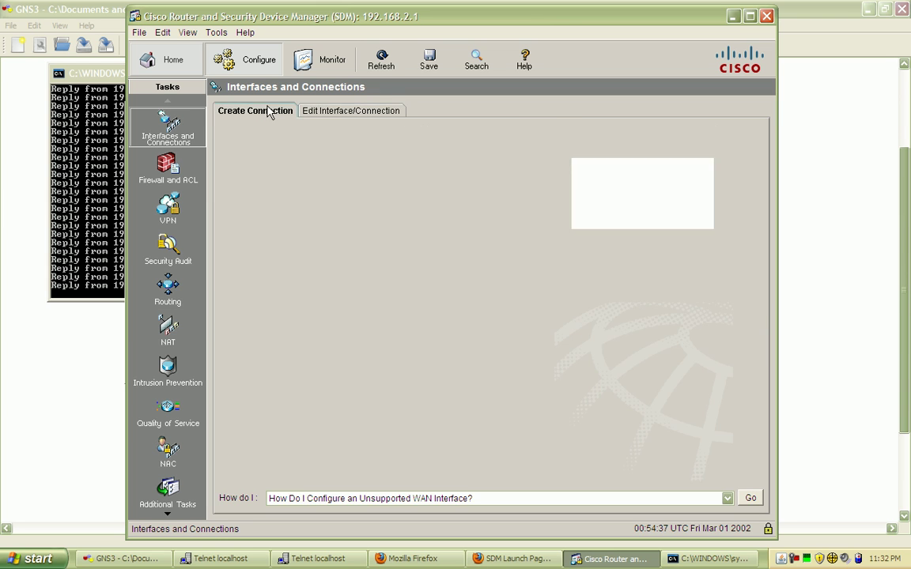
click(356, 112)
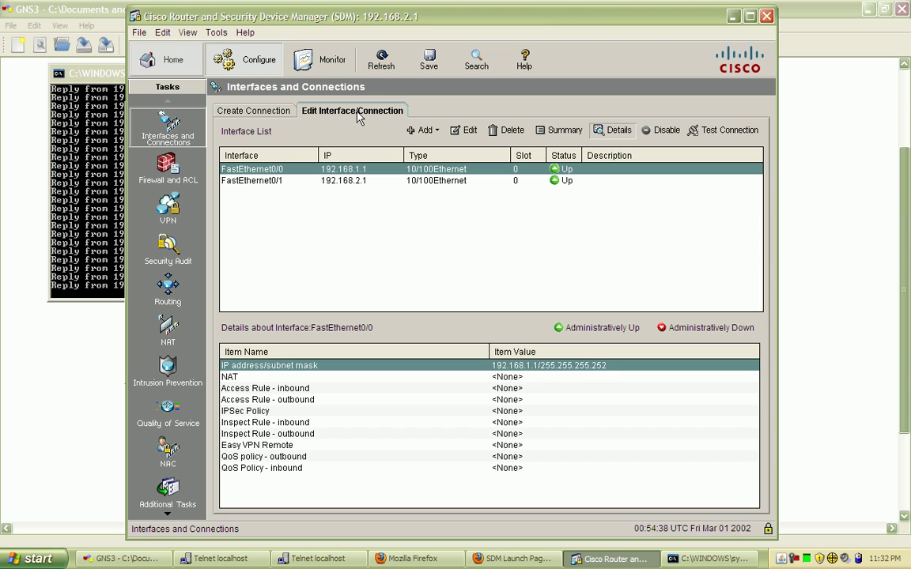
click(190, 33)
mouse_move(211, 36)
click(202, 139)
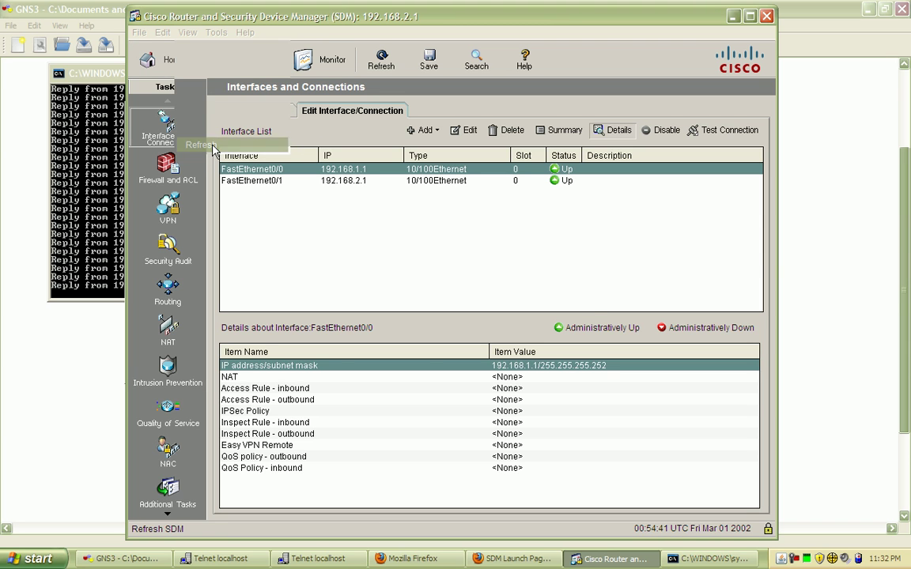
- Stop the continuous ping running in the Windows command prompt
click(81, 217)
key(ctrl+c)
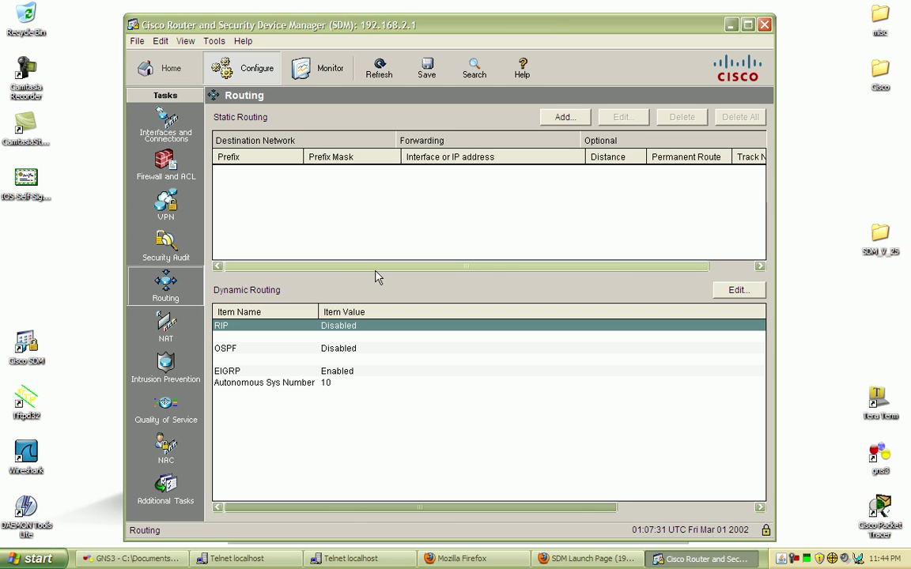
- Show the editable interface list in Cisco SDM's Interfaces and Connections to check for the new loopback
drag(376, 270, 412, 273)
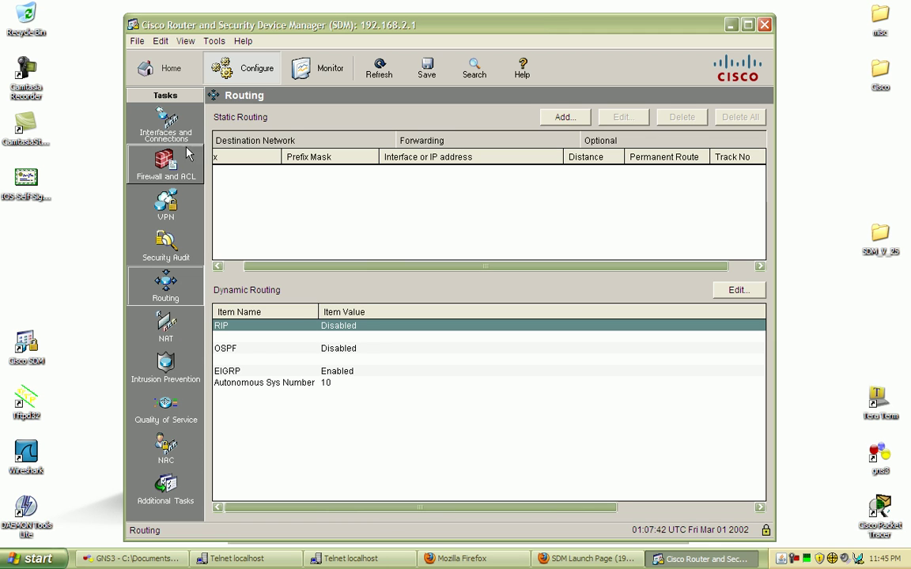
click(170, 127)
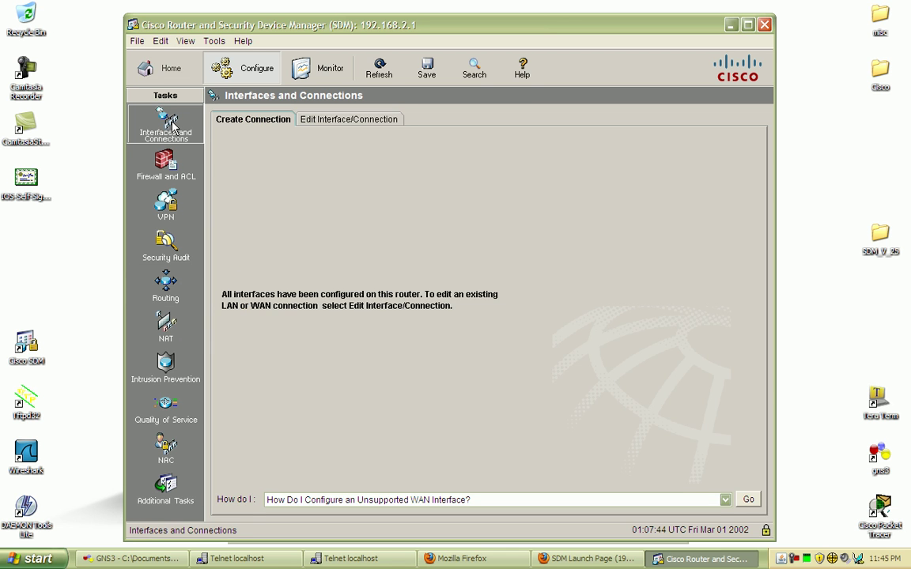
click(346, 120)
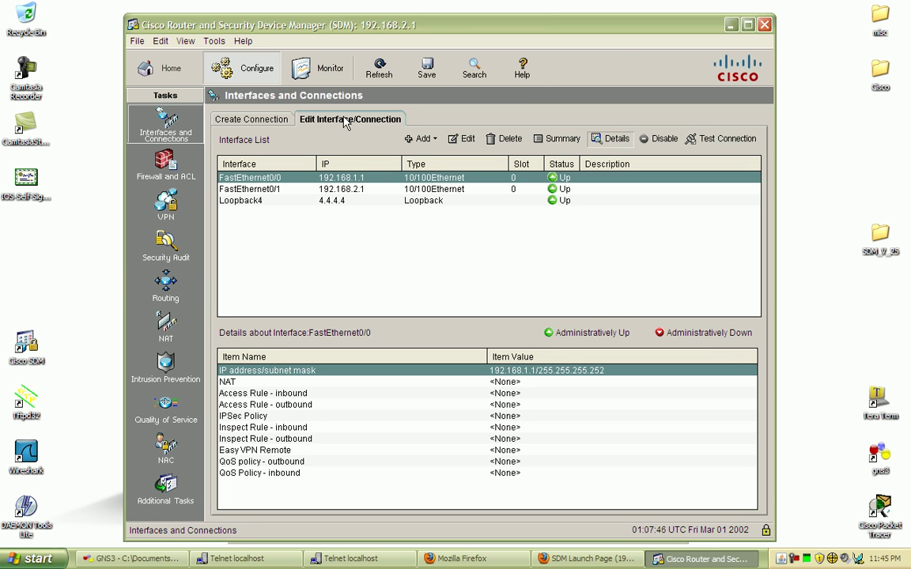